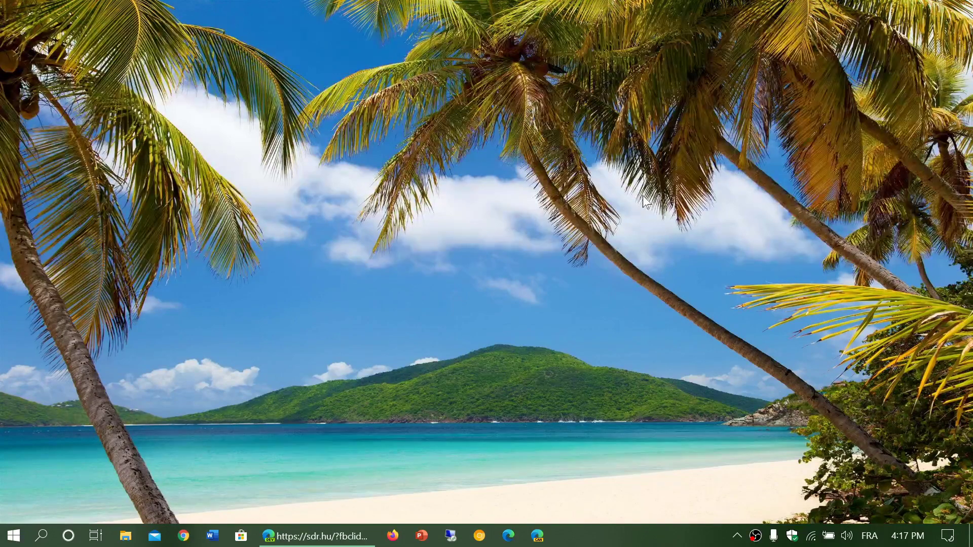
Step: Bring the Edge window showing the SDR.hu project-finished notice to the front
left_click(317, 538)
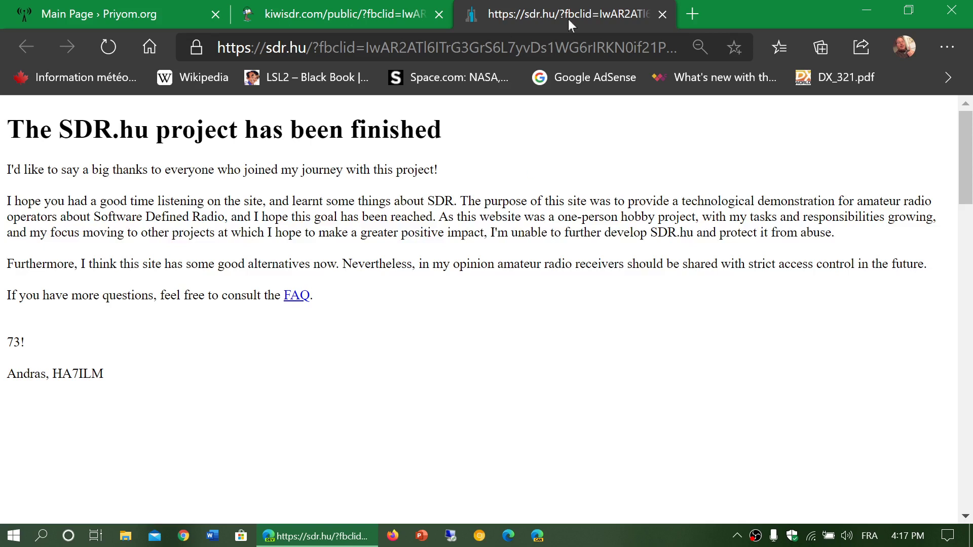
Step: Close the finished SDR.hu page, leaving the KiwiSDR list showing 476 receivers online
left_click(662, 13)
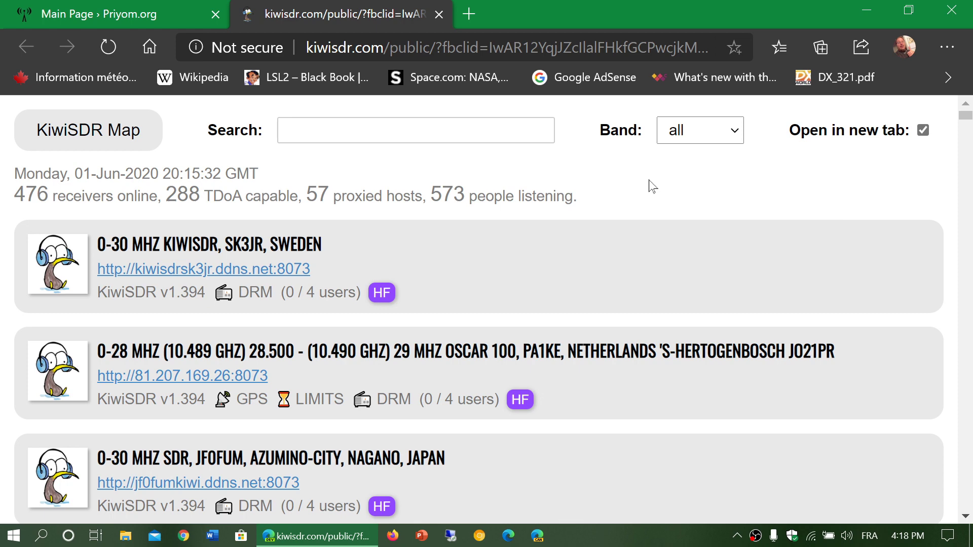
Step: Open the rx.linkfanel.net KiwiSDR receiver map and browse Africa, the Middle East, Europe and Asia
left_click(95, 135)
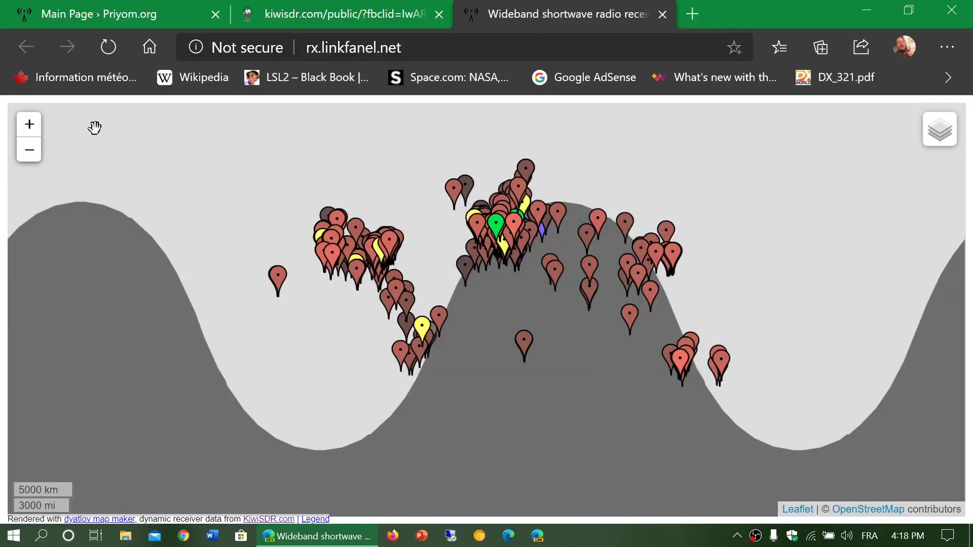
scroll(522, 305, "up", 2)
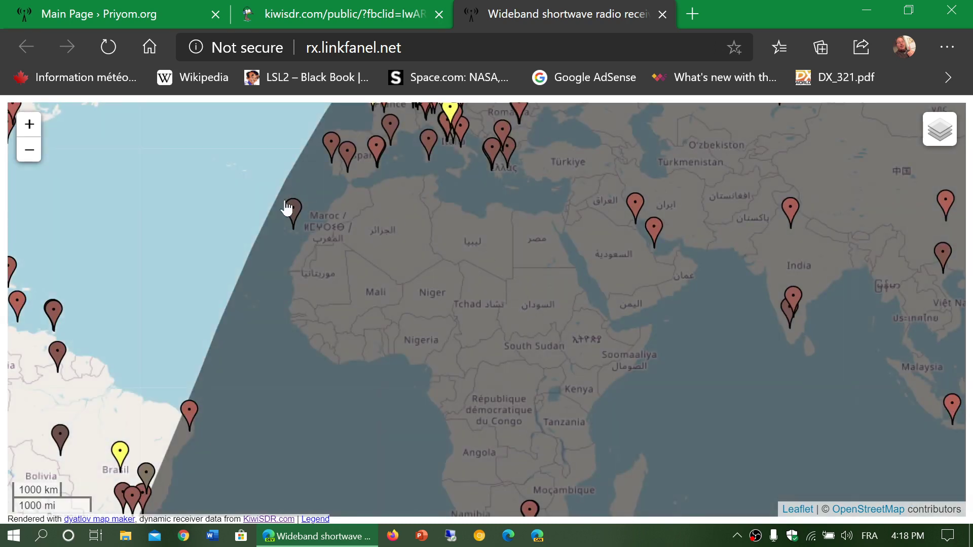
mouse_move(288, 209)
left_mouse_down()
mouse_move(347, 223)
mouse_move(659, 384)
mouse_move(712, 343)
mouse_move(257, 195)
left_mouse_up()
left_click_drag(137, 421, 124, 300)
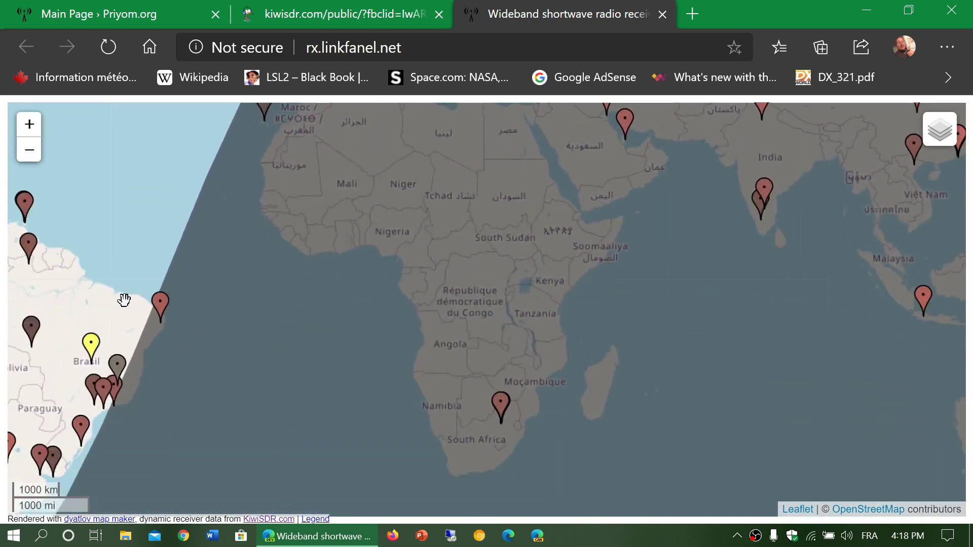
left_click_drag(467, 183, 322, 413)
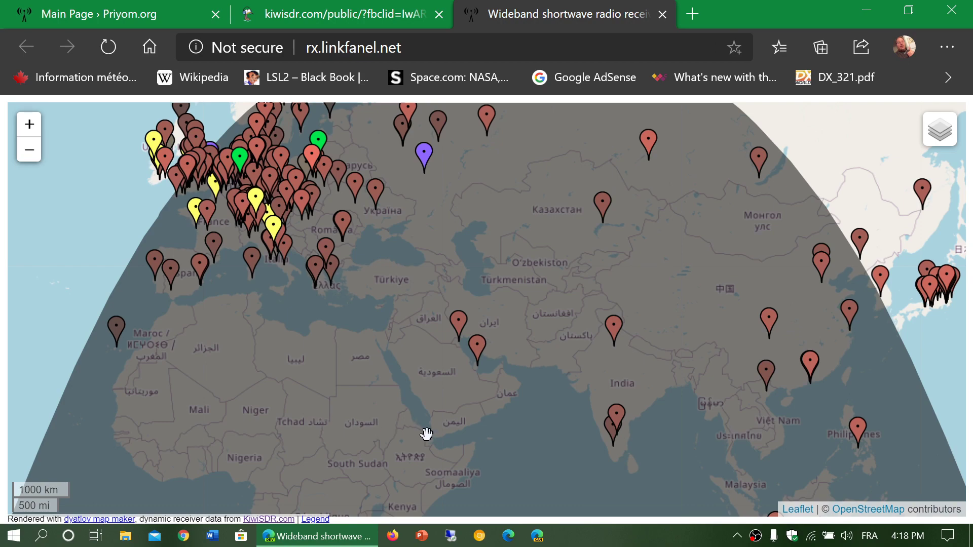
scroll(426, 435, "down", 1)
scroll(425, 434, "down", 1)
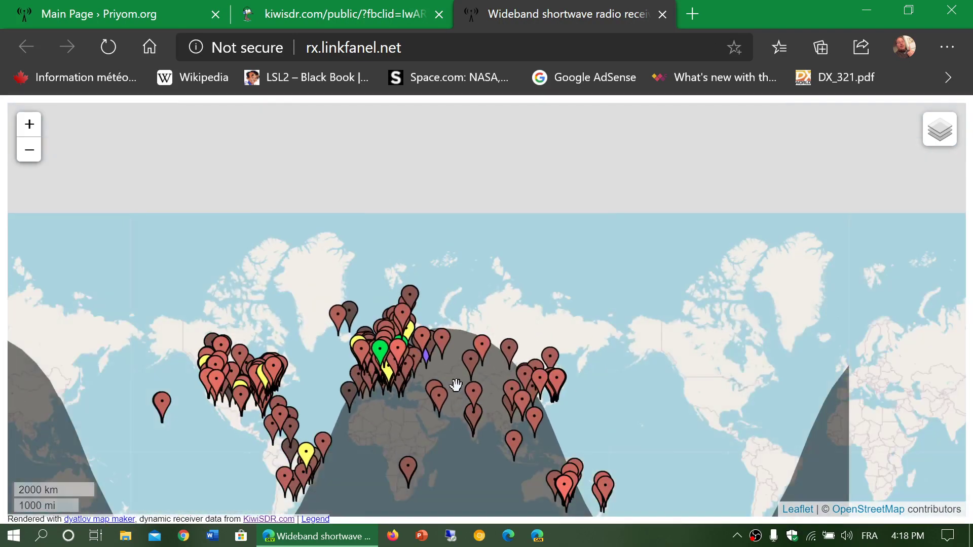
scroll(456, 385, "up", 1)
scroll(456, 385, "up", 1)
left_click_drag(457, 384, 662, 248)
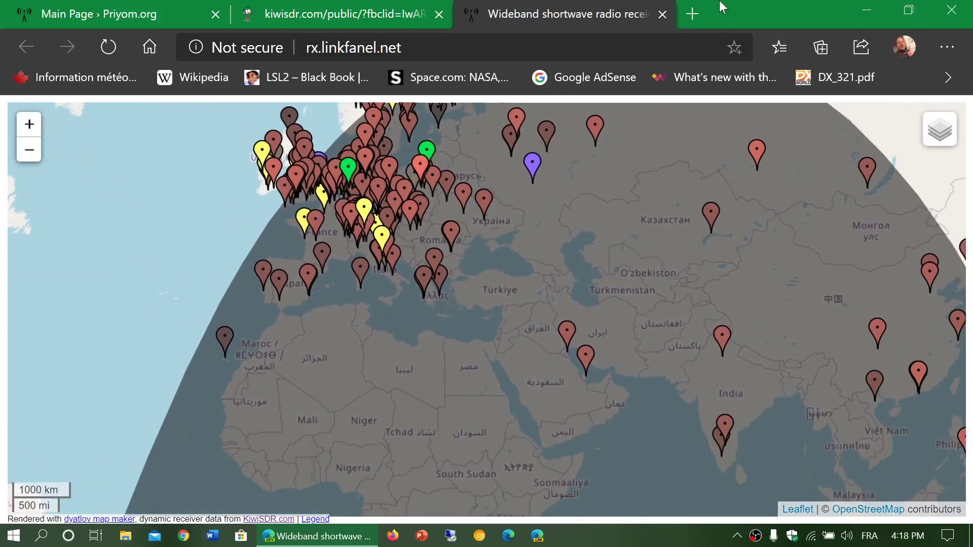
left_click(662, 14)
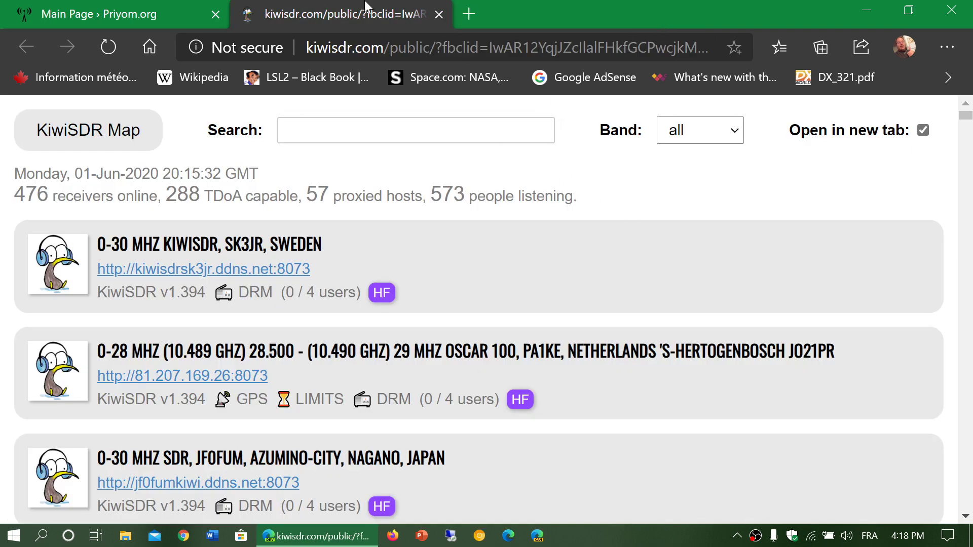